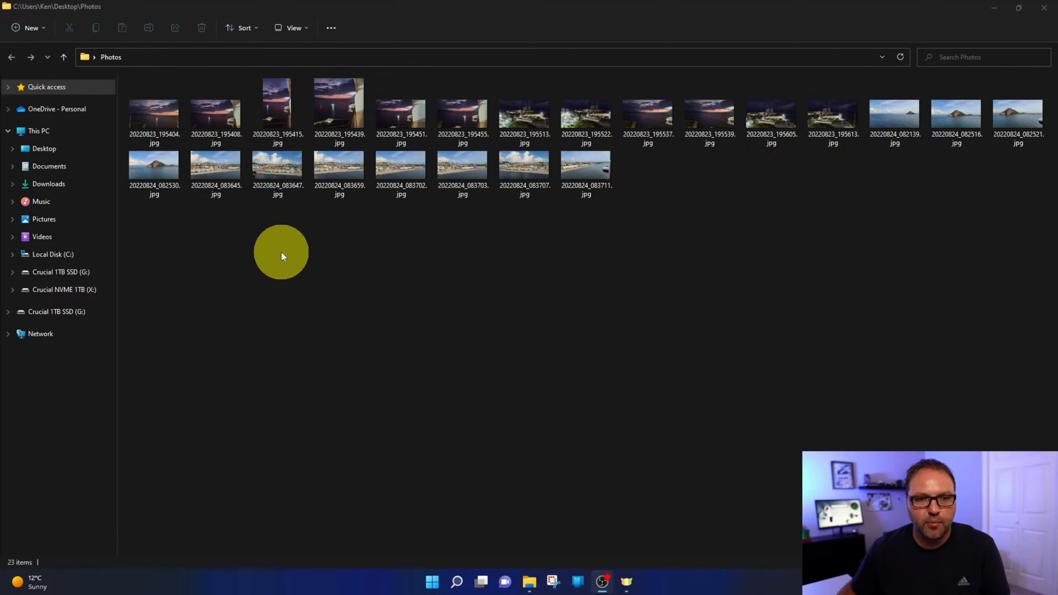
Select the continuous range of photos from 20220823_195404.jpg through 20220824_083711.jpg, and clear the selection.
{"action": "left_click", "coordinate": [158, 117]}
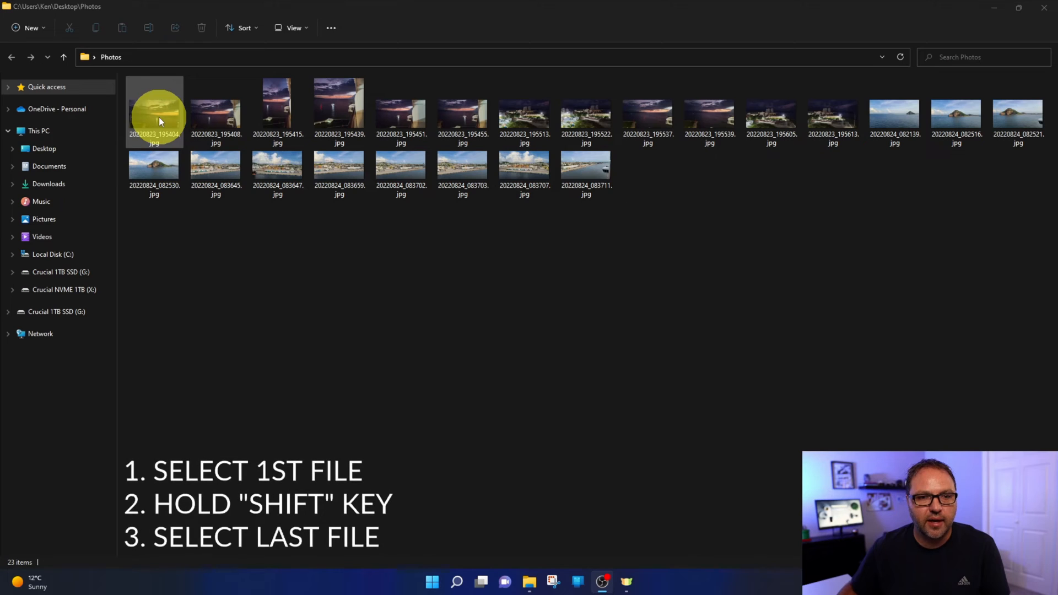
{"action": "left_click", "coordinate": [159, 117]}
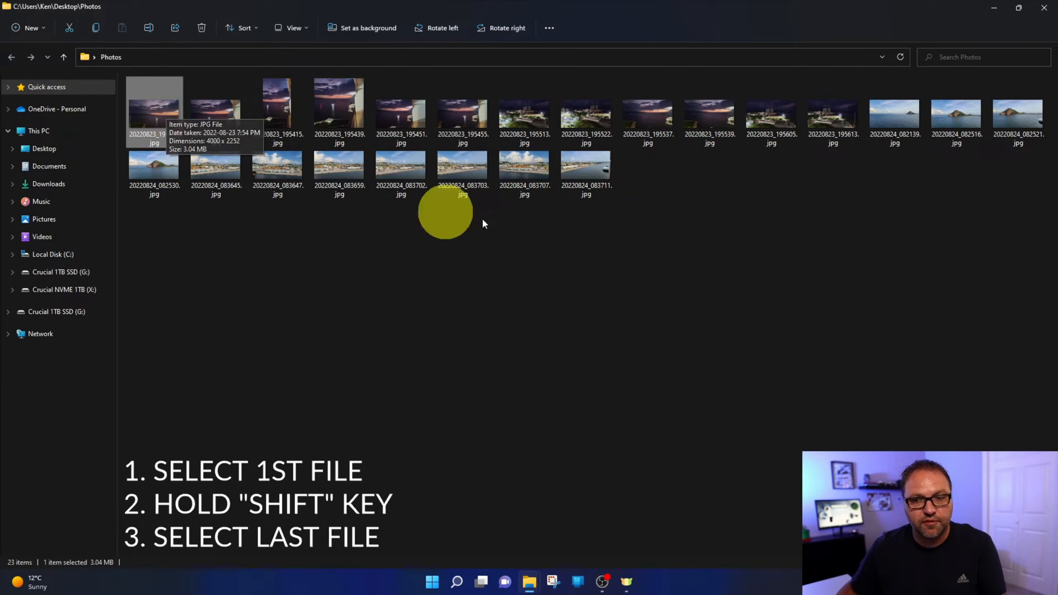
{"action": "left_click", "coordinate": [599, 175], "text": "shift"}
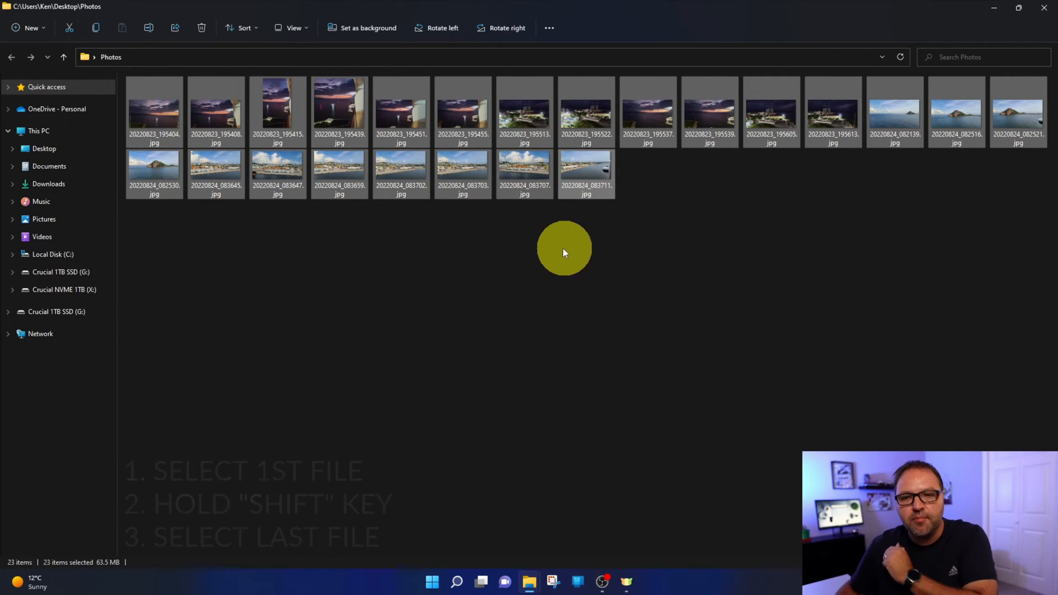
{"action": "left_click", "coordinate": [513, 253]}
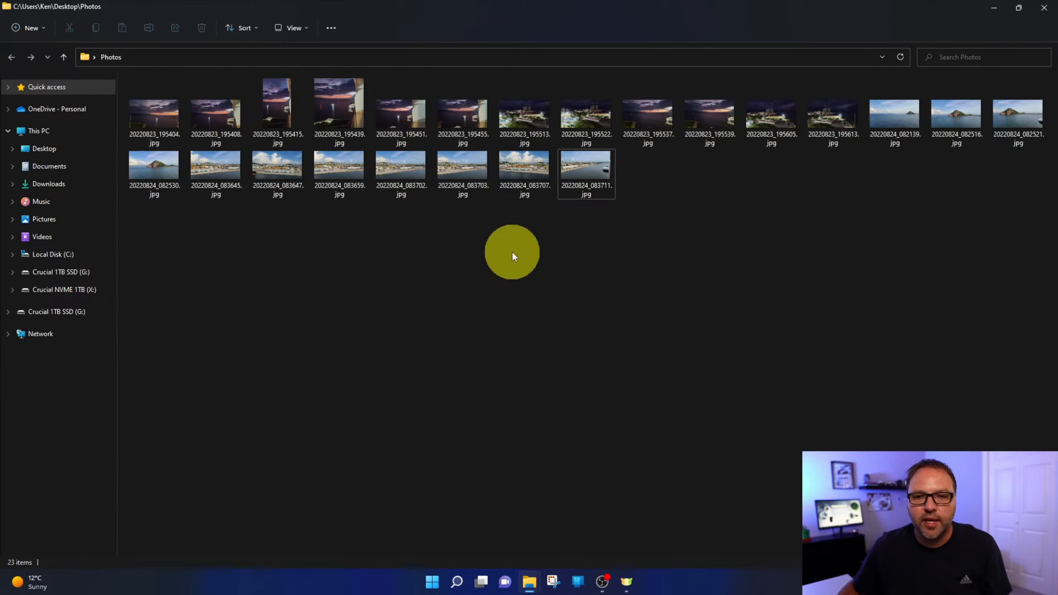
Select every photo in the Photos folder at once, and clear the selection.
{"action": "left_click", "coordinate": [157, 119]}
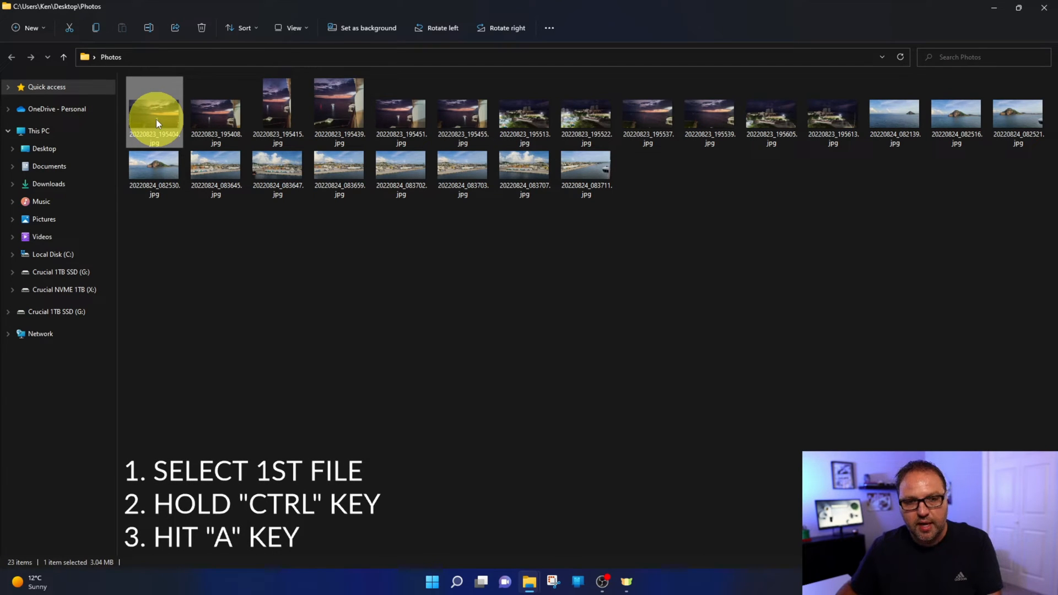
{"action": "key", "text": "ctrl+a"}
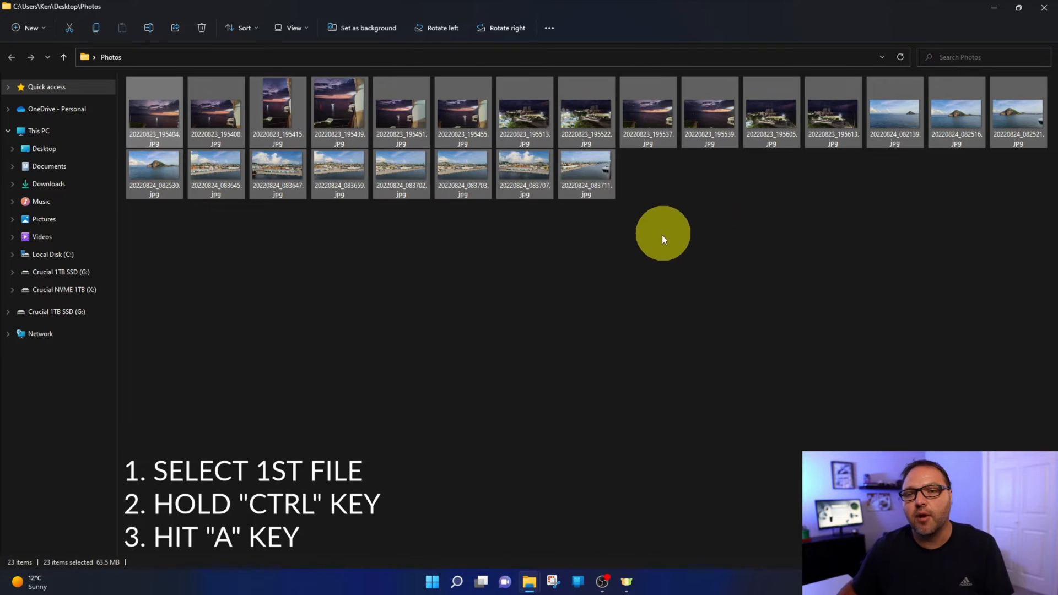
{"action": "left_click", "coordinate": [470, 254]}
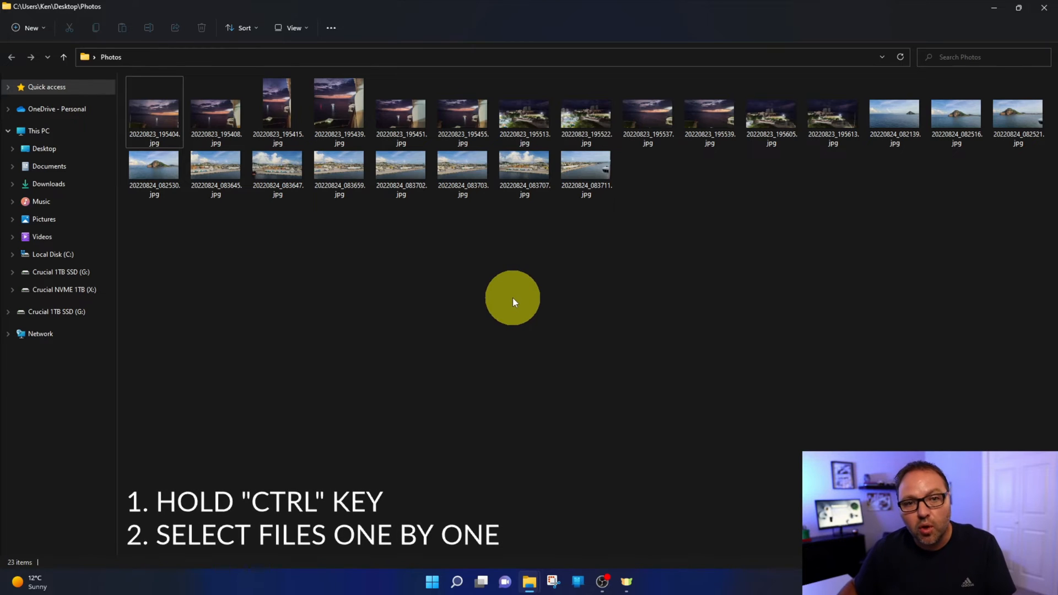
Select individually the photos ending in 195404, 195439, 195513, 195539, 082516, 083647 and 083711, and clear the selection.
{"action": "left_click", "coordinate": [174, 116], "text": "ctrl"}
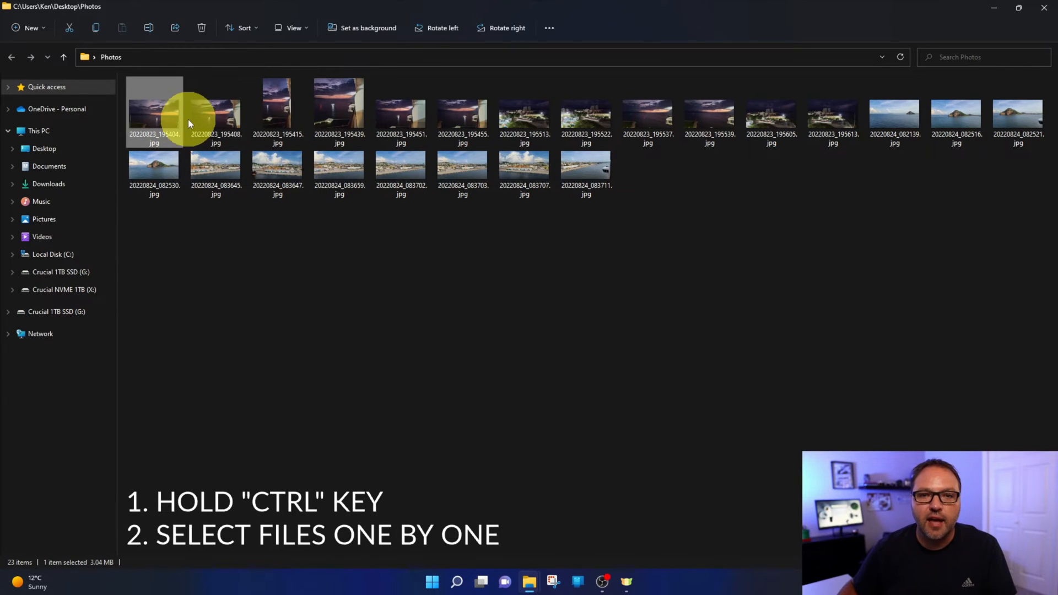
{"action": "left_click", "coordinate": [340, 115], "text": "ctrl"}
{"action": "left_click", "coordinate": [522, 119], "text": "ctrl"}
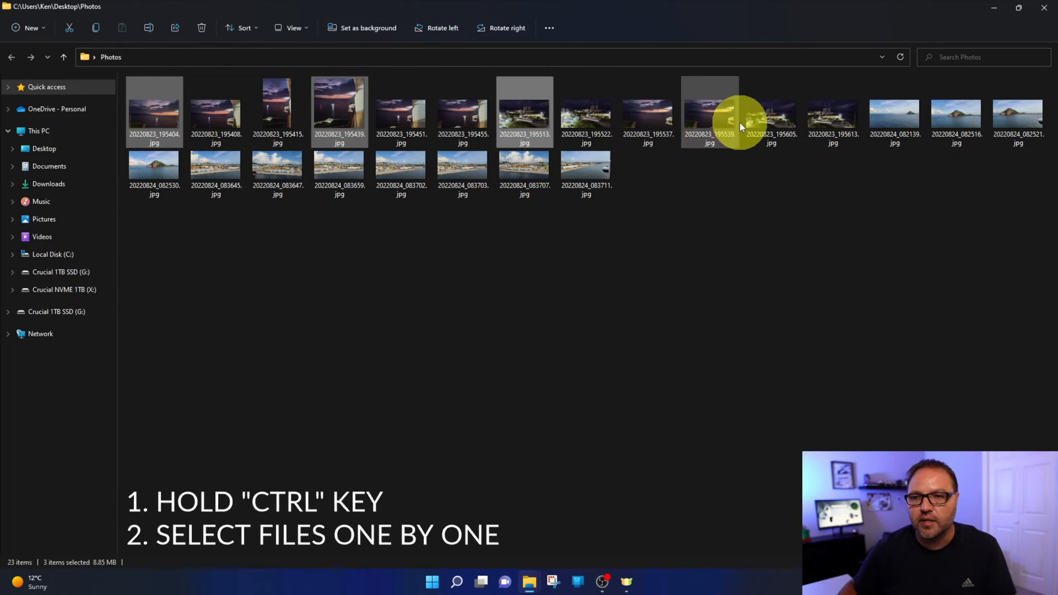
{"action": "left_click", "coordinate": [723, 121], "text": "ctrl"}
{"action": "left_click", "coordinate": [958, 123], "text": "ctrl"}
{"action": "left_click", "coordinate": [281, 170], "text": "ctrl"}
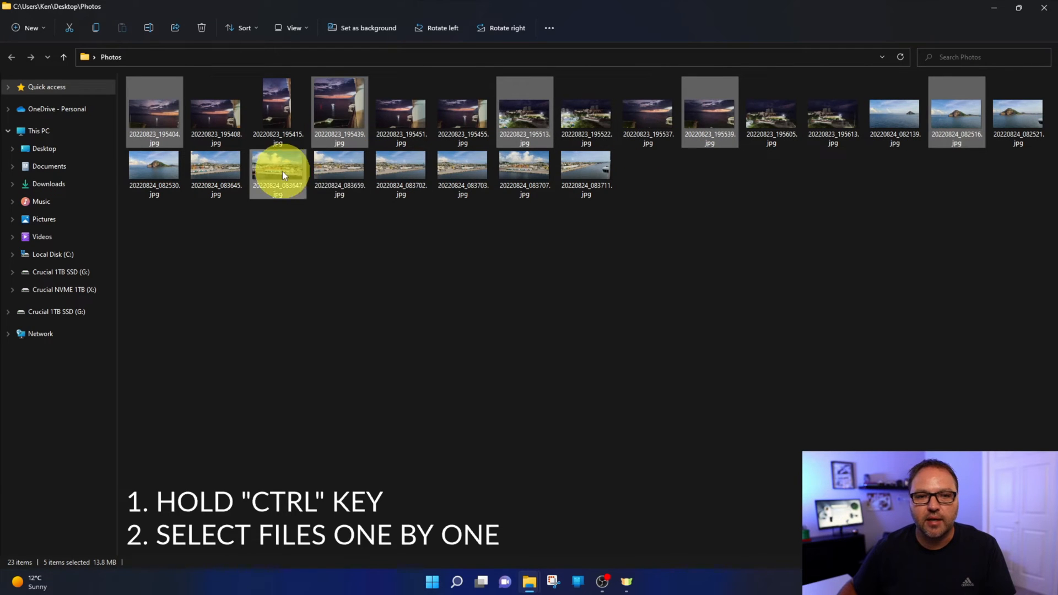
{"action": "left_click", "coordinate": [592, 181], "text": "ctrl"}
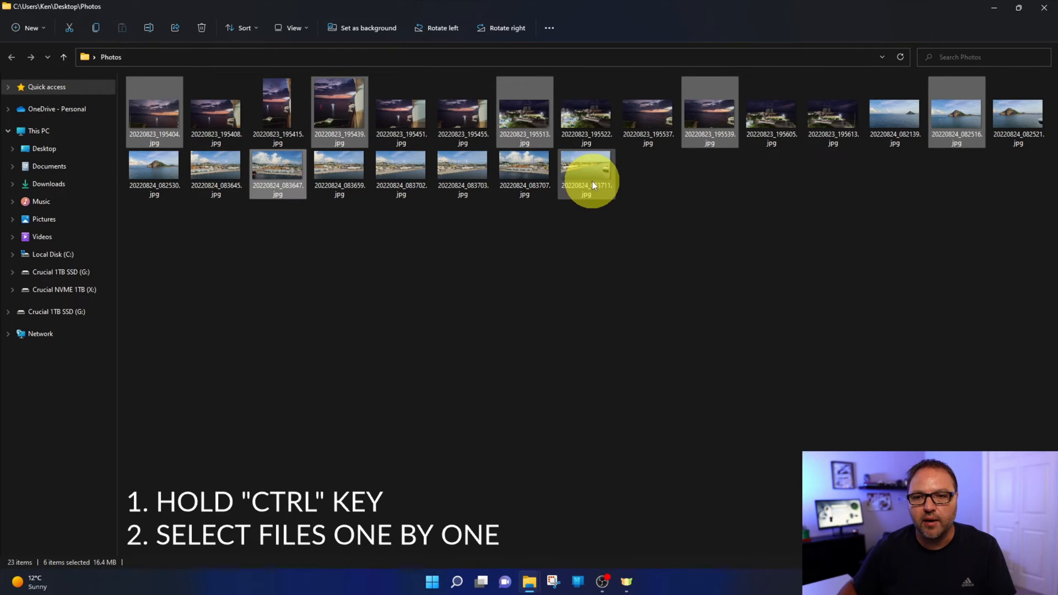
{"action": "left_click", "coordinate": [490, 250]}
Batch-rename all photos in the folder as Mexico 2022, numbering from the first photo, 20220823_195404.jpg.
{"action": "left_click", "coordinate": [155, 102]}
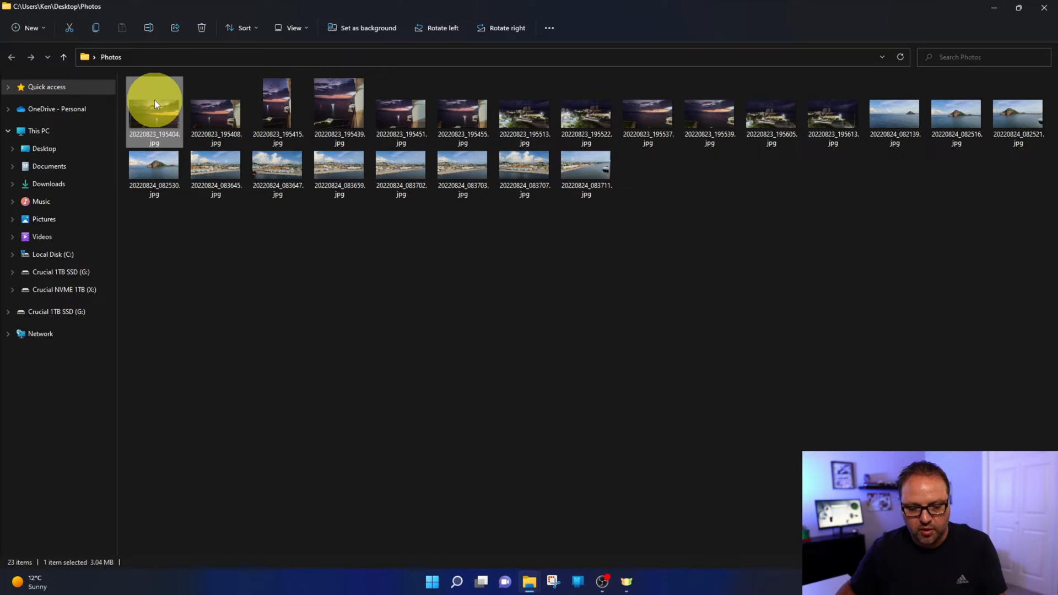
{"action": "key", "text": "ctrl+a"}
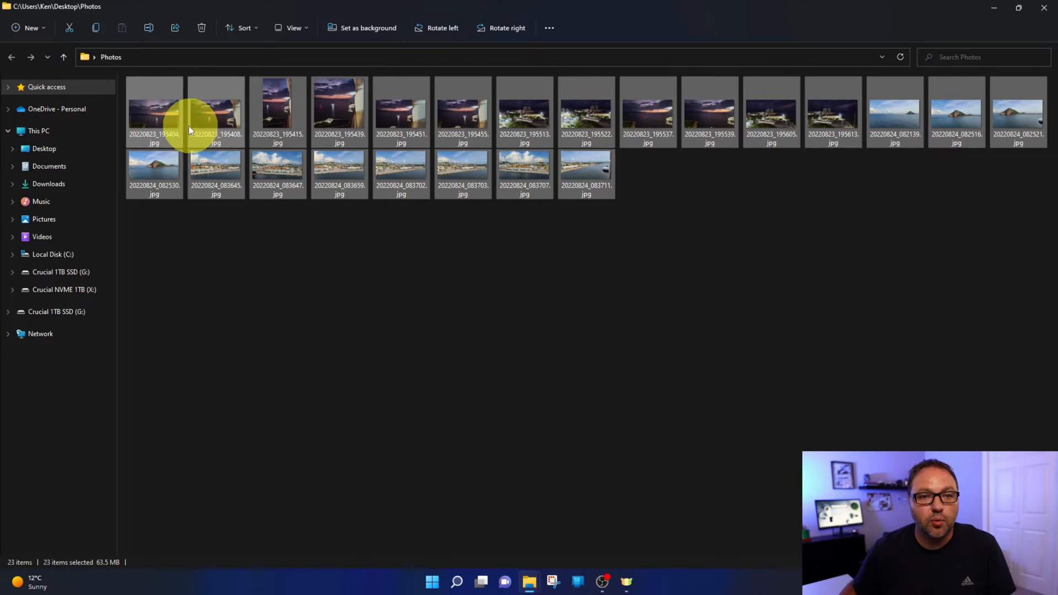
{"action": "right_click", "coordinate": [152, 110]}
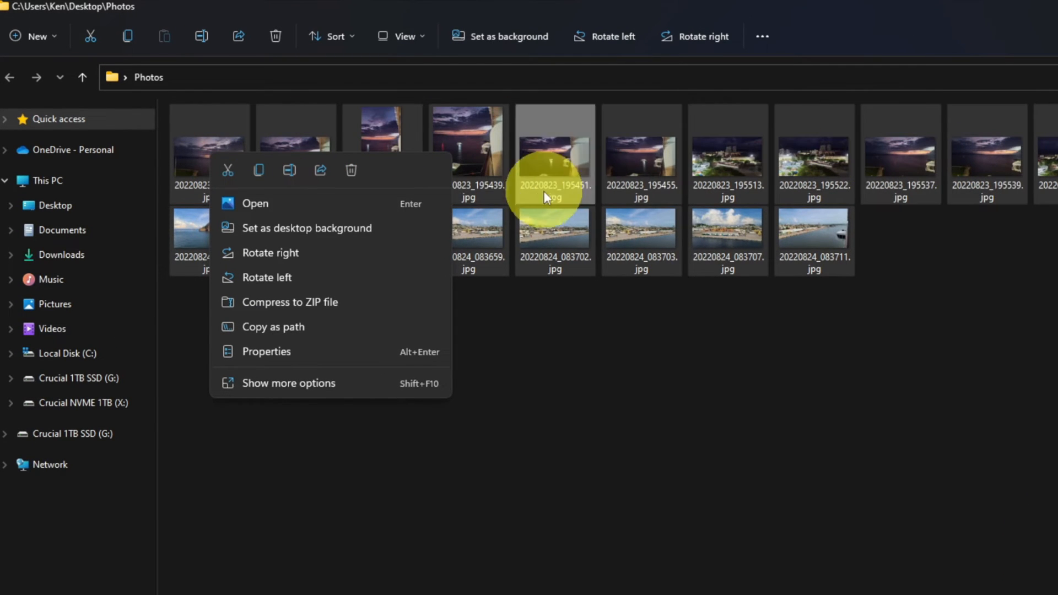
{"action": "left_click", "coordinate": [291, 169]}
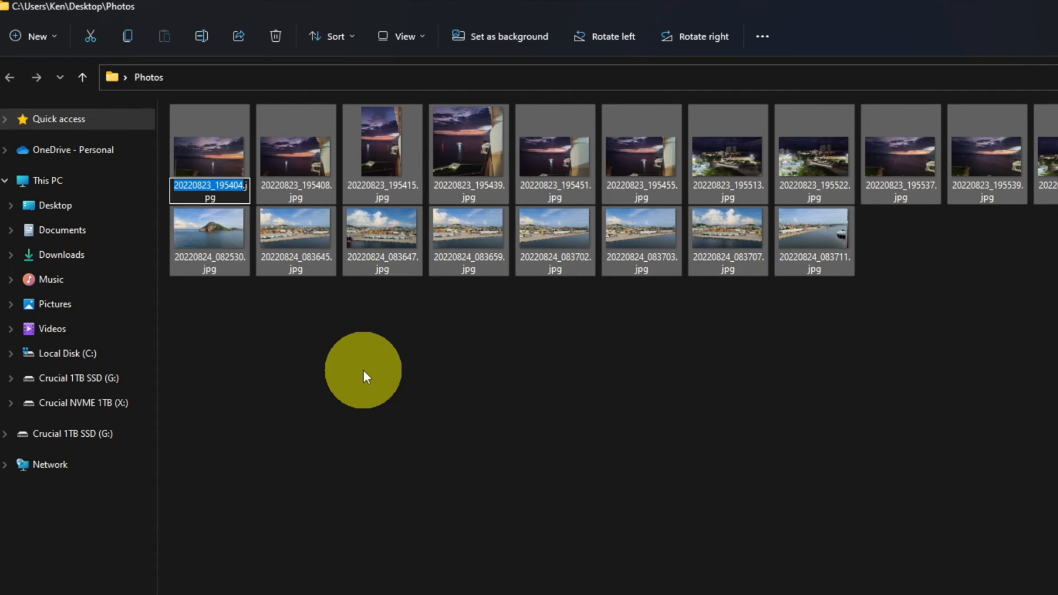
{"action": "type", "text": "Mexico"}
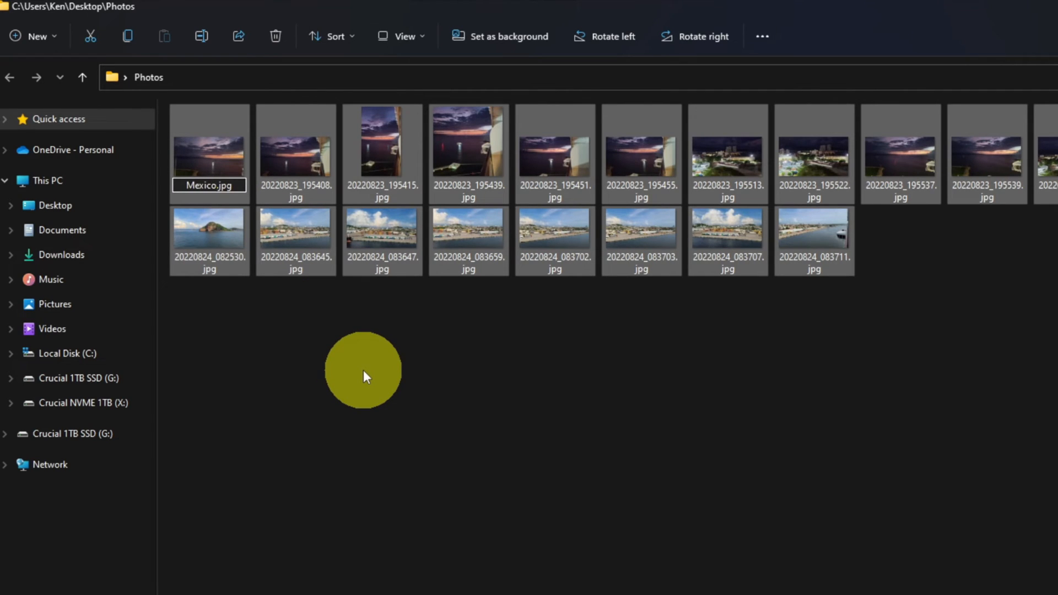
{"action": "type", "text": " 2022"}
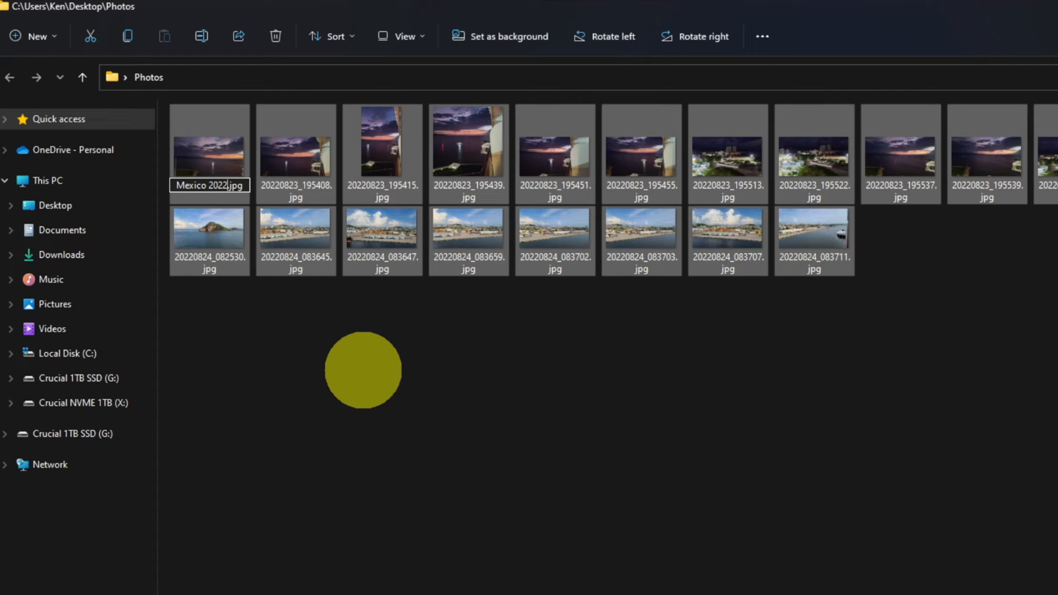
{"action": "key", "text": "Return"}
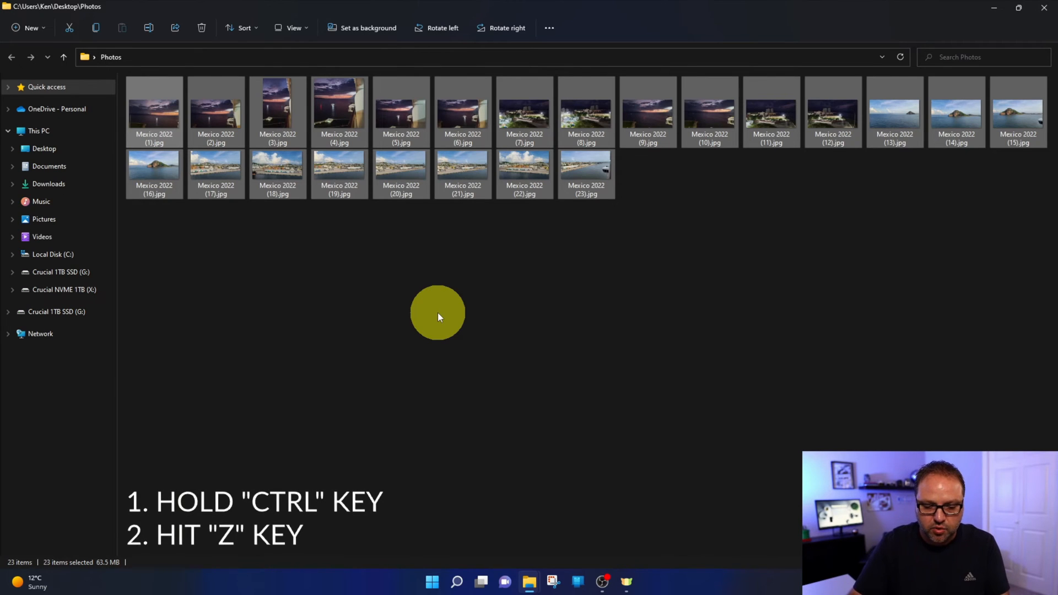
Undo the batch rename of all photos and clear the selection.
{"action": "key", "text": "ctrl+z"}
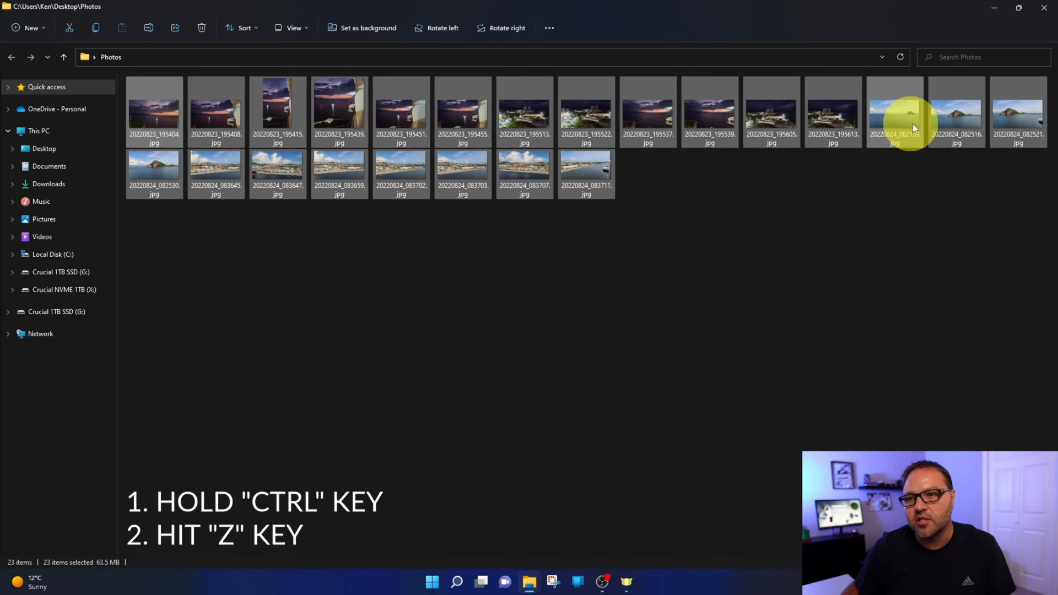
{"action": "left_click", "coordinate": [481, 268]}
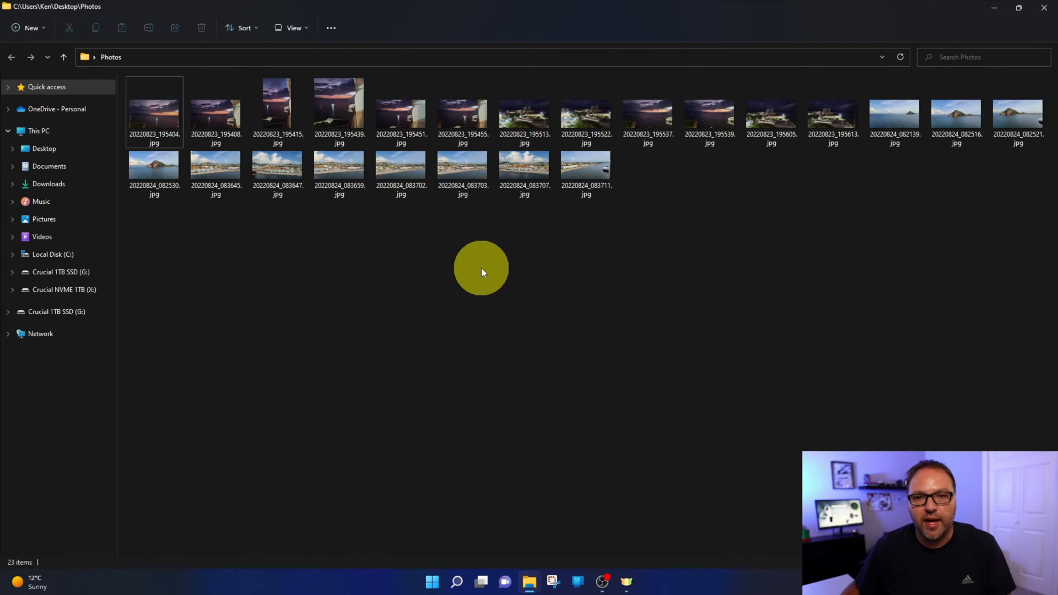
Switch the Photos folder to the Details view.
{"action": "left_click", "coordinate": [295, 28]}
{"action": "left_click", "coordinate": [290, 143]}
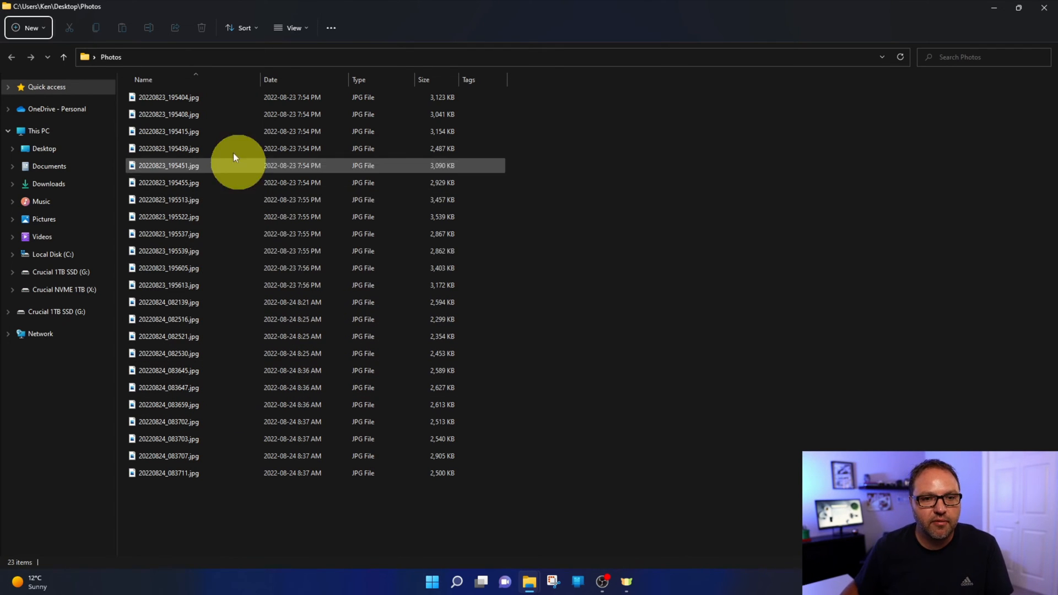
Batch-rename only the photos ending in 195408, 195451, 195539, 082516, 082530, 083659 and 083702 as Mexico 2022, starting the numbering at 083659.
{"action": "left_click", "coordinate": [212, 113]}
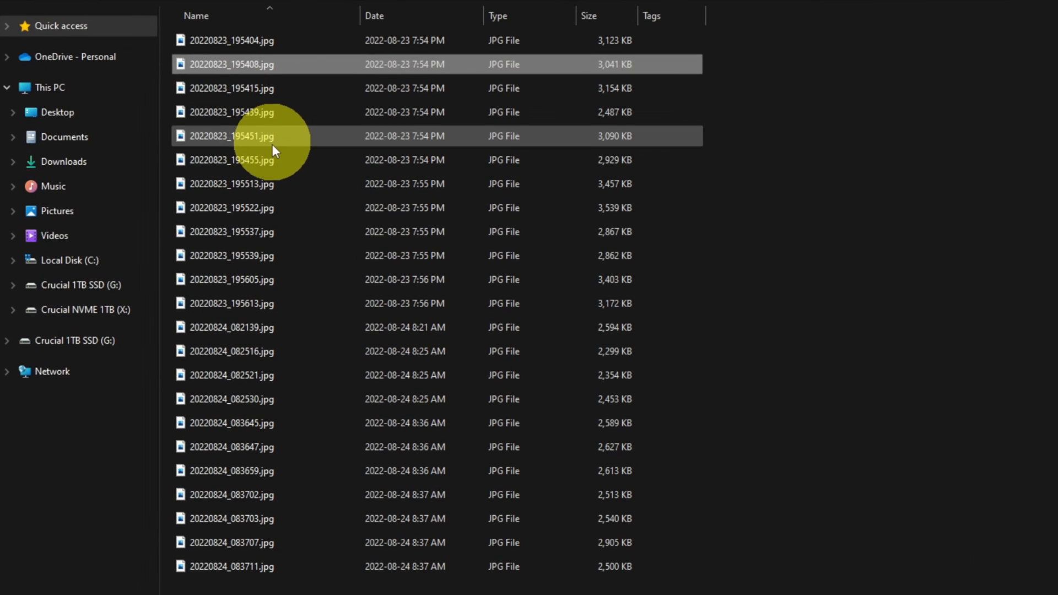
{"action": "left_click", "coordinate": [272, 141], "text": "ctrl"}
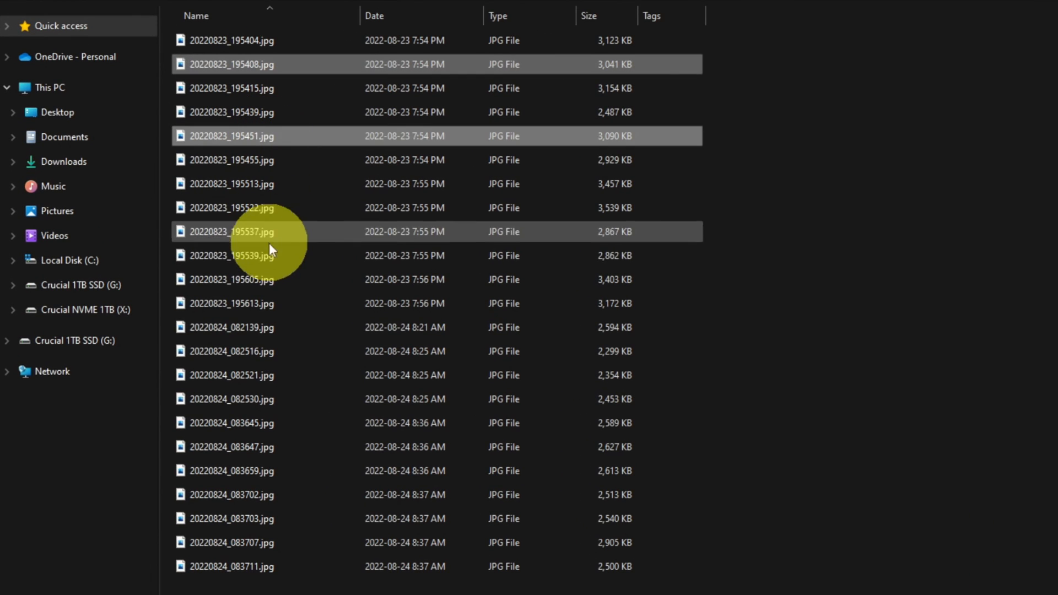
{"action": "left_click", "coordinate": [267, 255], "text": "ctrl"}
{"action": "left_click", "coordinate": [260, 351], "text": "ctrl"}
{"action": "left_click", "coordinate": [253, 399], "text": "ctrl"}
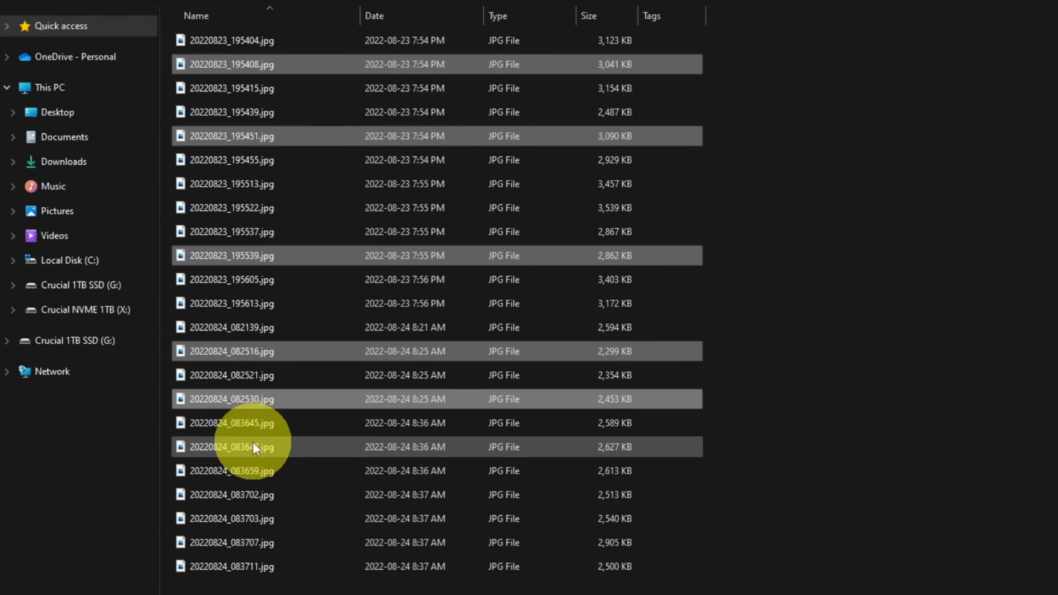
{"action": "left_click", "coordinate": [251, 467], "text": "ctrl"}
{"action": "left_click", "coordinate": [256, 495], "text": "ctrl"}
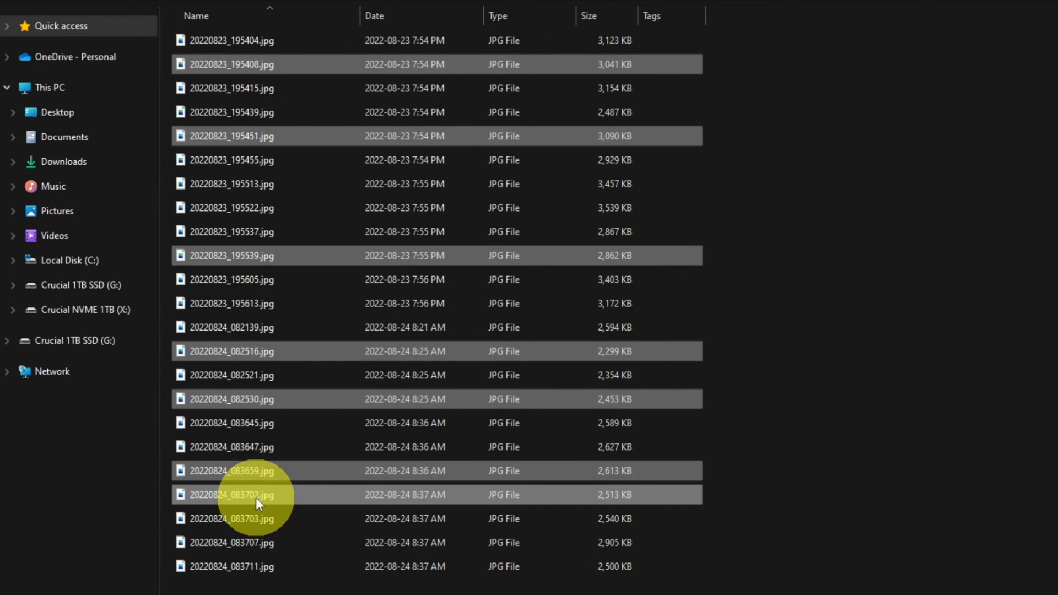
{"action": "right_click", "coordinate": [282, 471]}
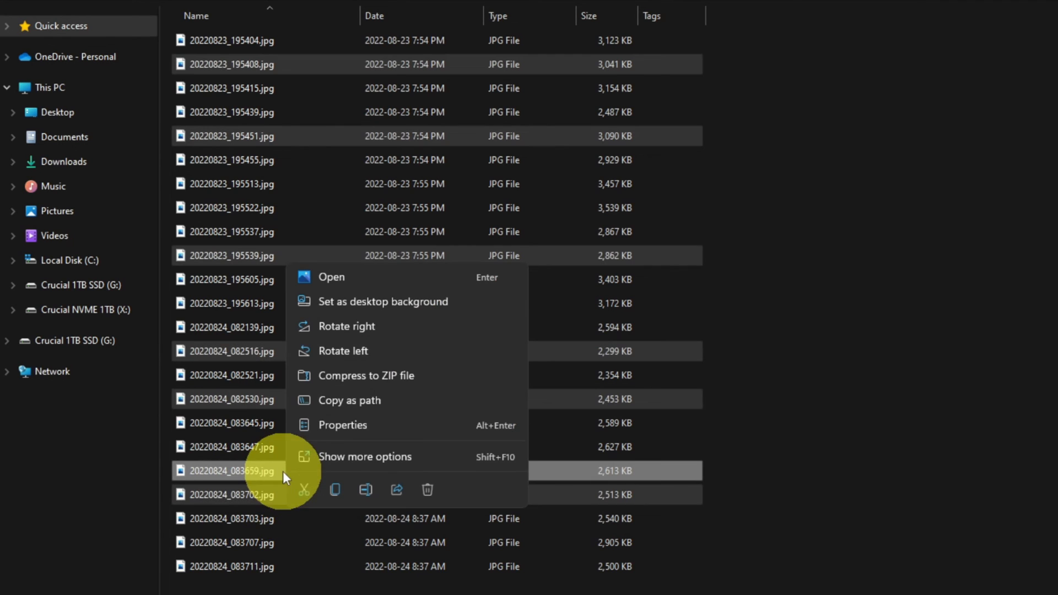
{"action": "left_click", "coordinate": [369, 490]}
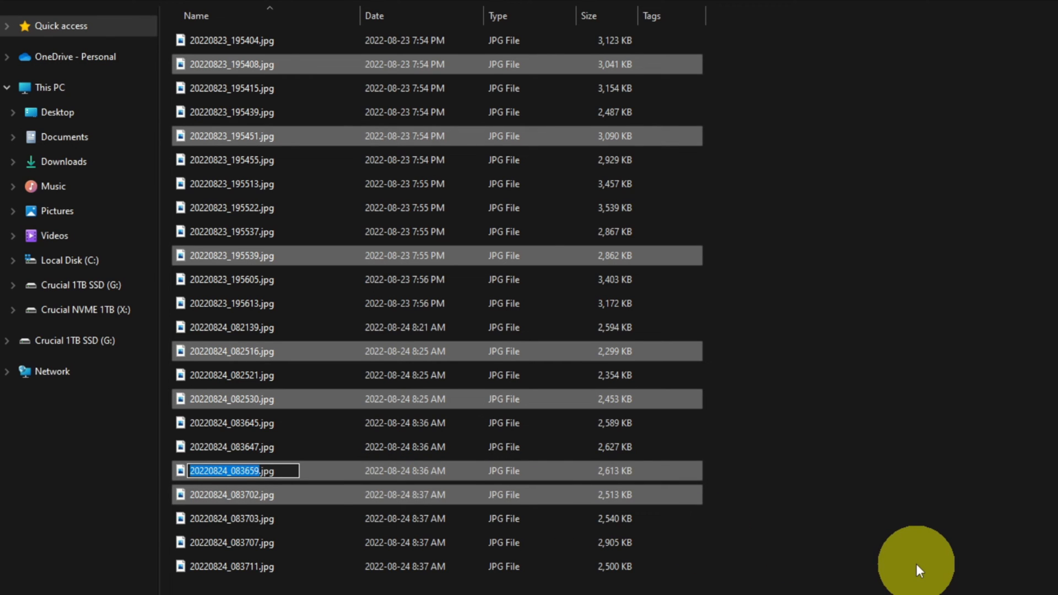
{"action": "type", "text": "Mex"}
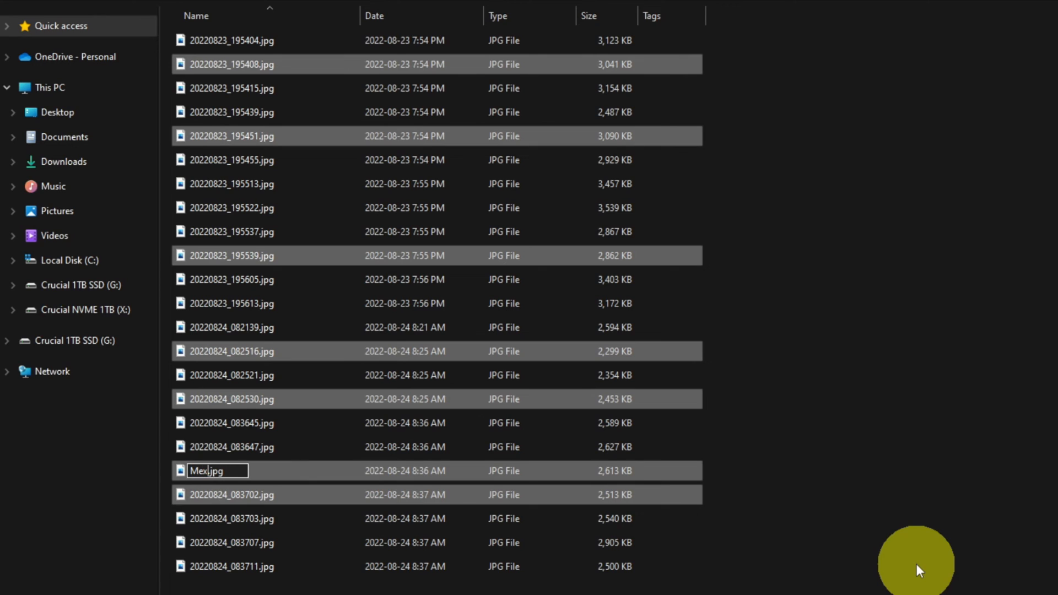
{"action": "type", "text": "ico 2022"}
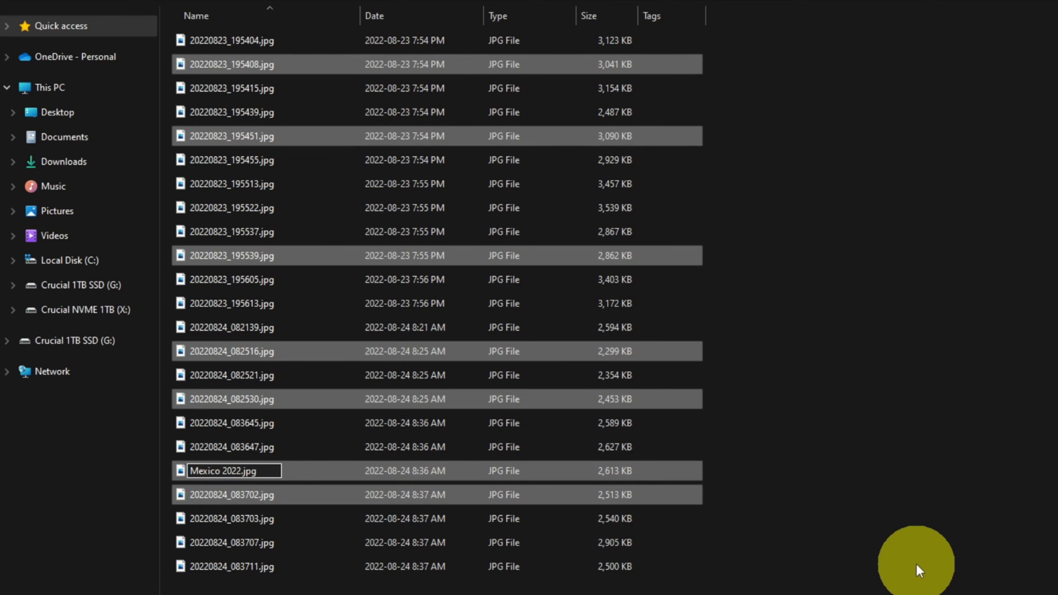
{"action": "key", "text": "Return"}
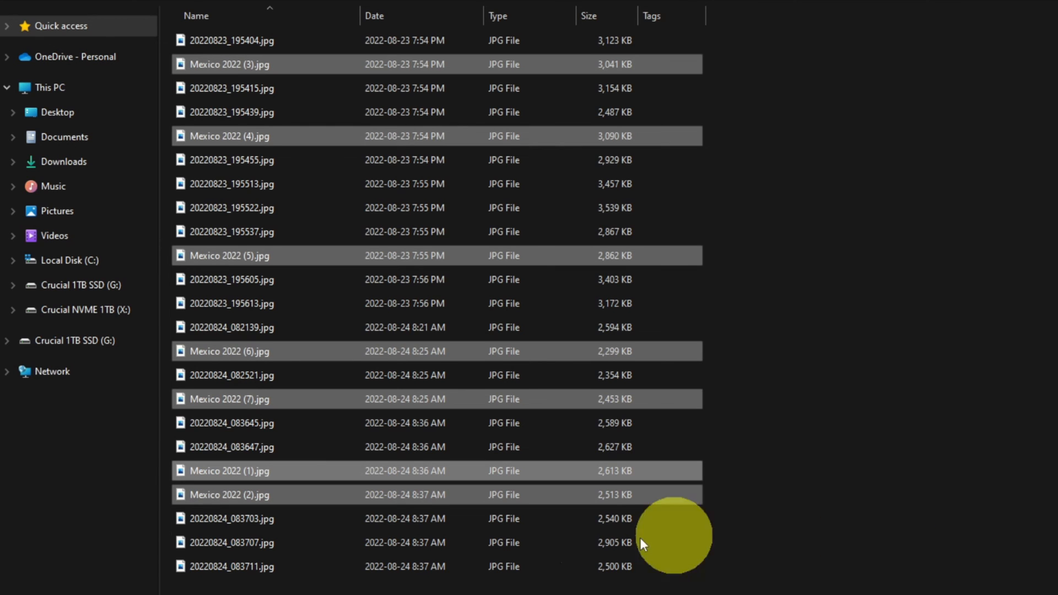